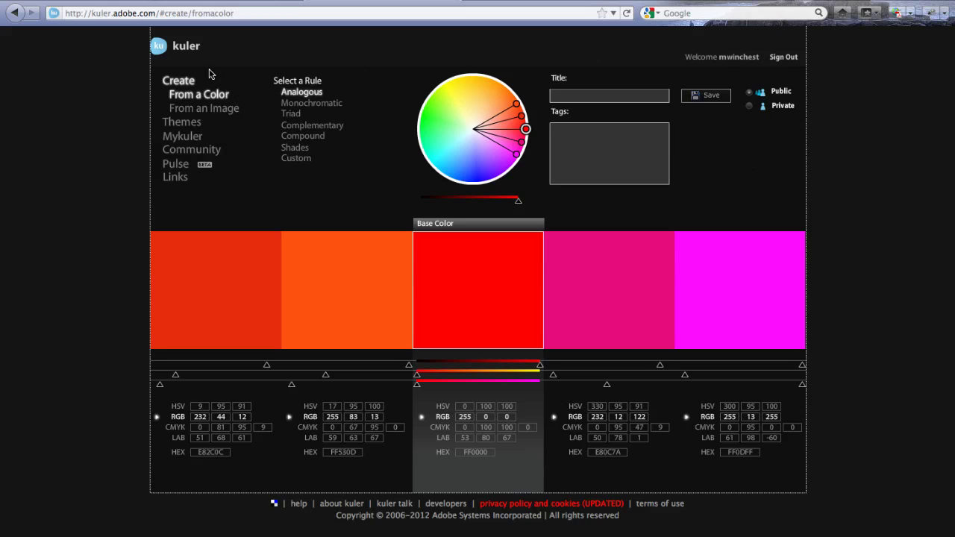
Start an image-based theme titled 'Blarney' and resample its third colour to darker green near the path.
left_click(198, 111)
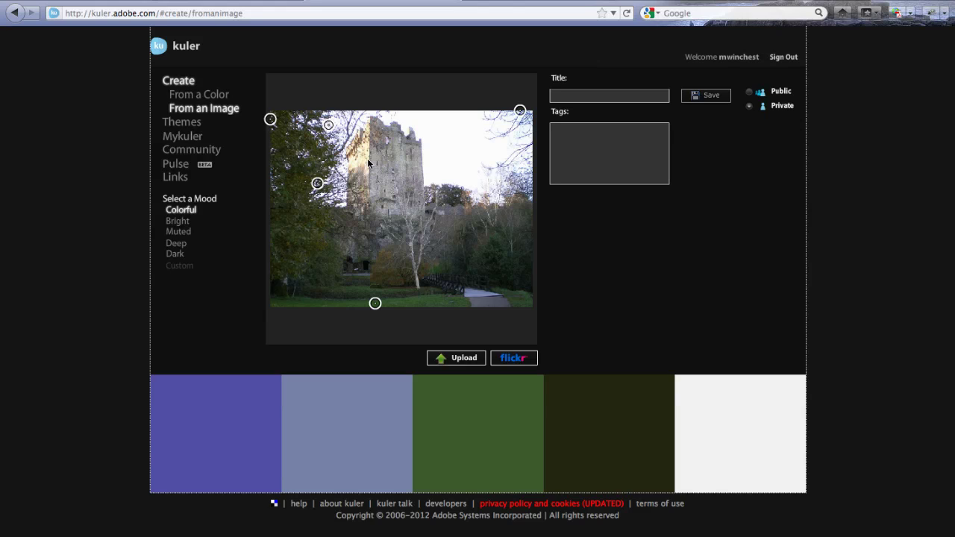
left_click(608, 97)
type("B")
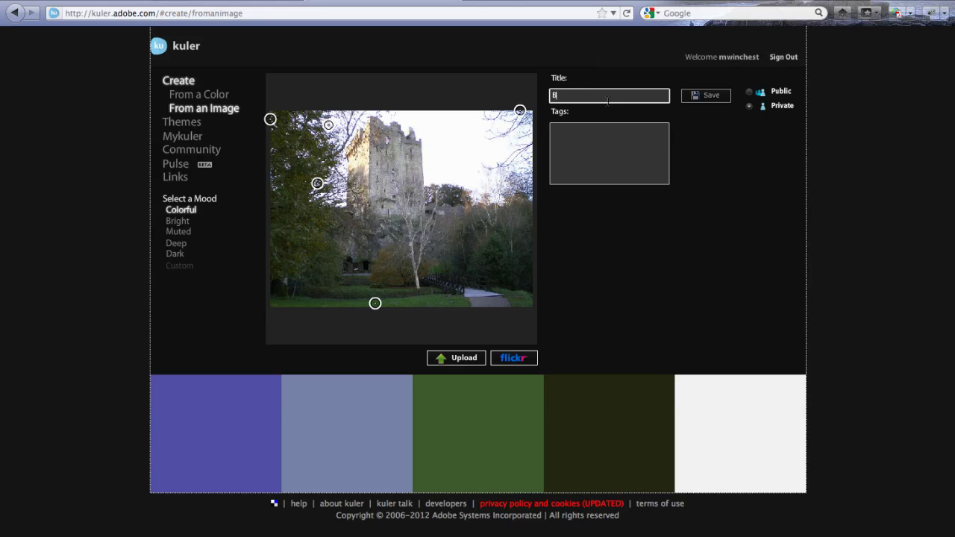
type("larney")
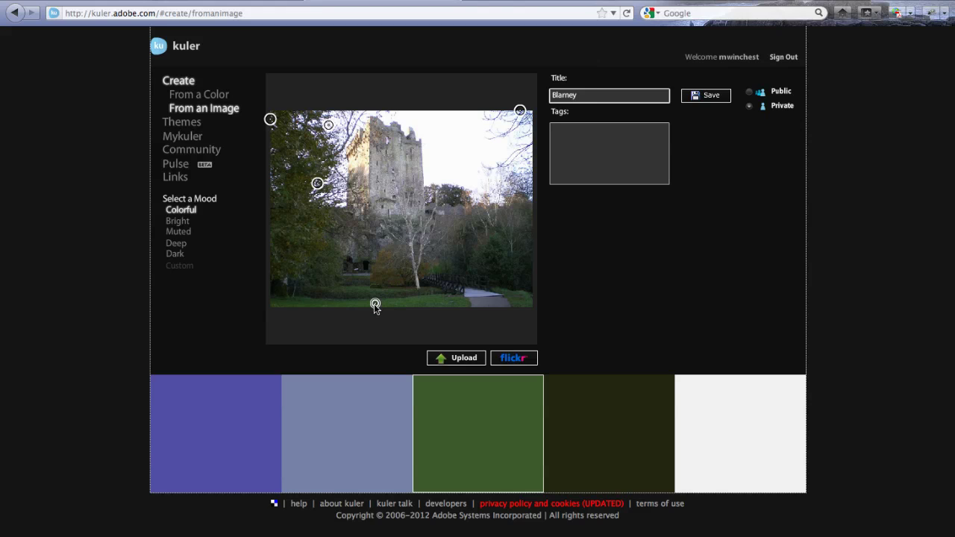
mouse_move(375, 303)
left_mouse_down()
mouse_move(486, 298)
mouse_move(433, 309)
mouse_move(512, 283)
mouse_move(518, 237)
mouse_move(443, 278)
mouse_move(421, 304)
left_mouse_up()
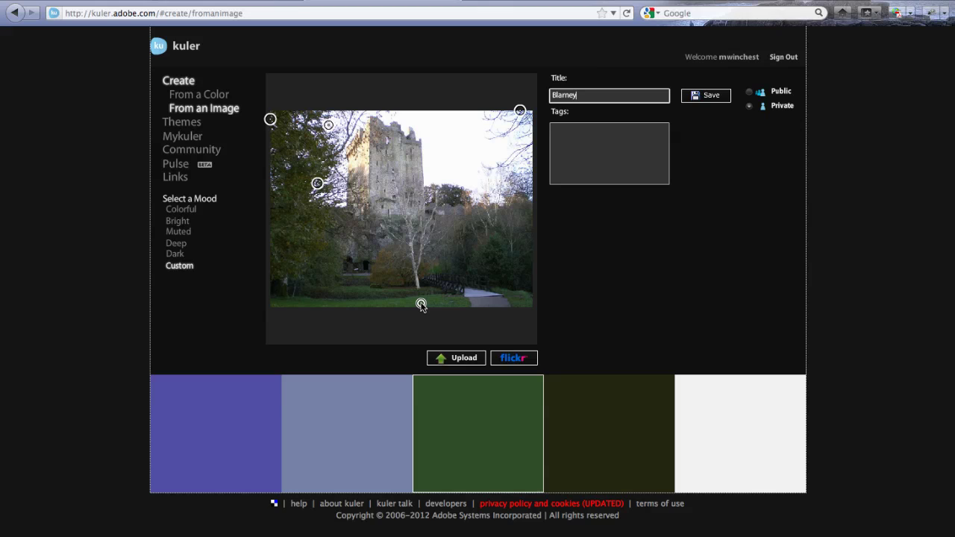
Move the second swatch's sampling marker from the castle down onto the bushes for a dark olive brown.
left_click(364, 453)
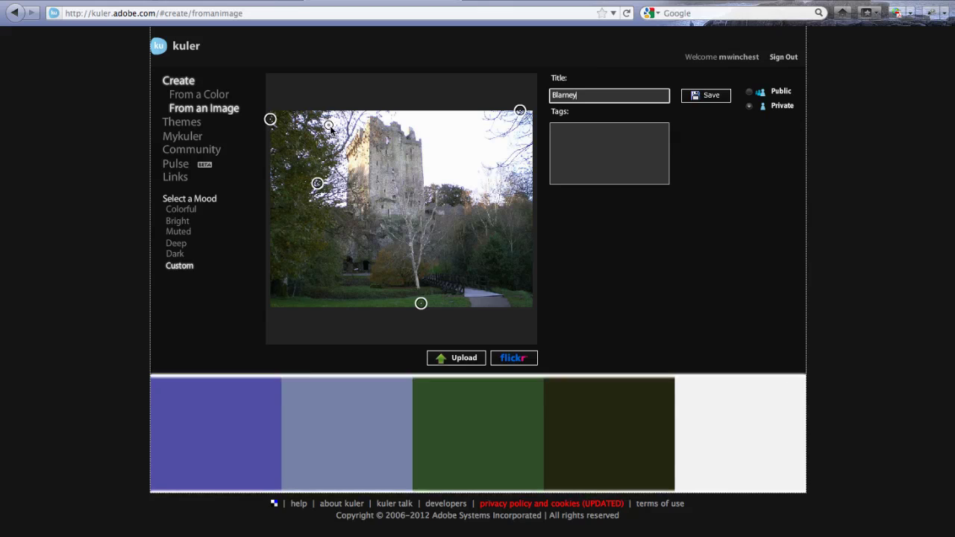
left_click_drag(330, 125, 339, 125)
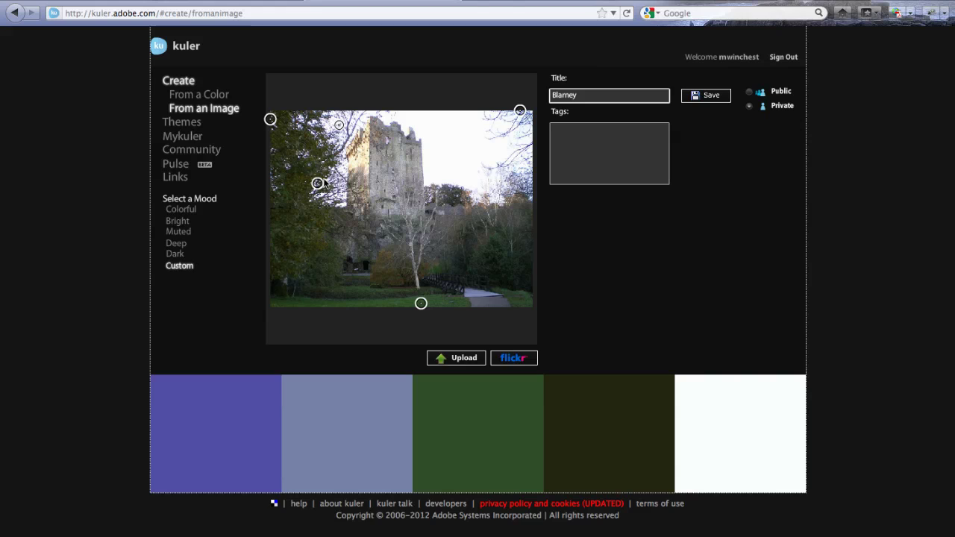
mouse_move(322, 187)
left_mouse_down()
mouse_move(336, 194)
mouse_move(332, 261)
mouse_move(386, 258)
mouse_move(381, 269)
mouse_move(383, 186)
mouse_move(410, 179)
mouse_move(395, 183)
mouse_move(395, 200)
left_mouse_up()
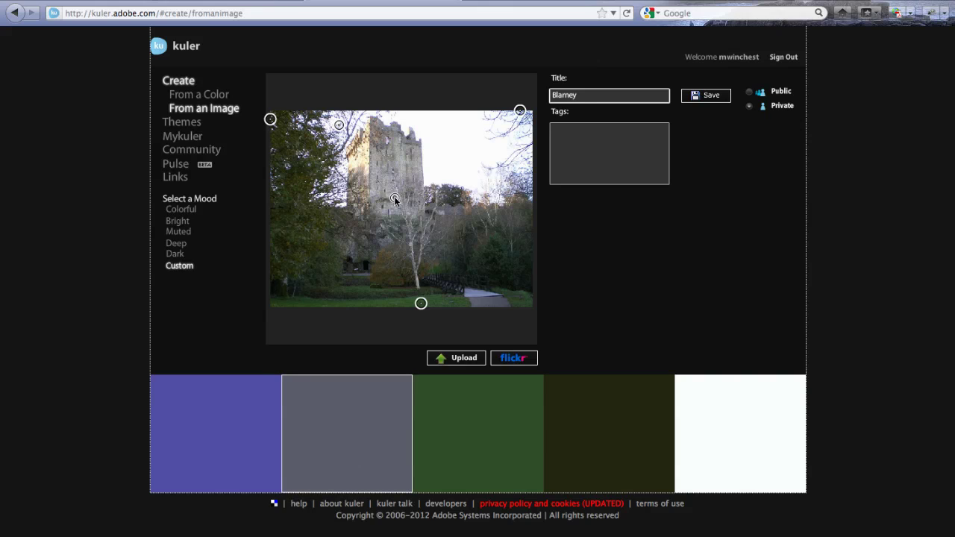
mouse_move(395, 200)
left_mouse_down()
mouse_move(379, 251)
mouse_move(398, 280)
mouse_move(386, 275)
left_mouse_up()
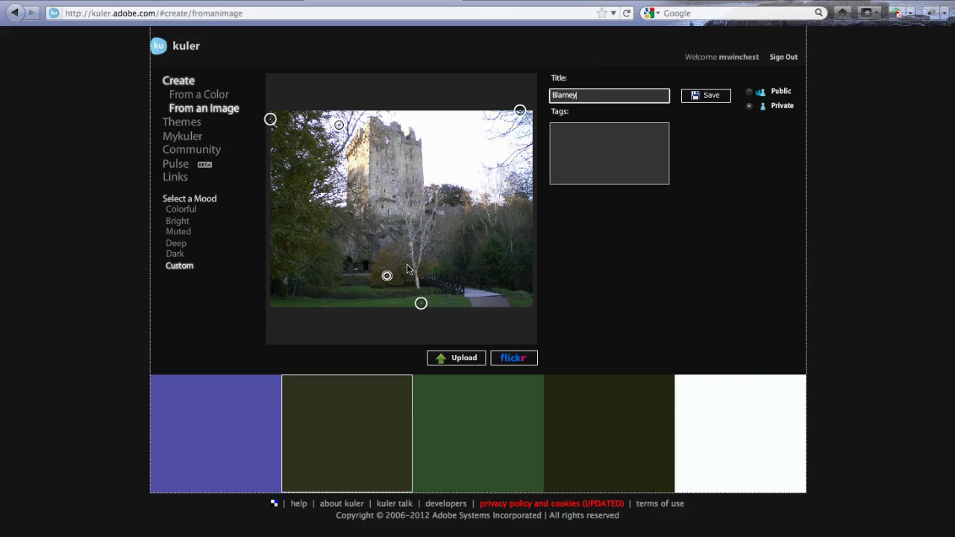
Save Blarney privately, then reopen it from My Kuler Themes to view its colour values.
left_click(698, 96)
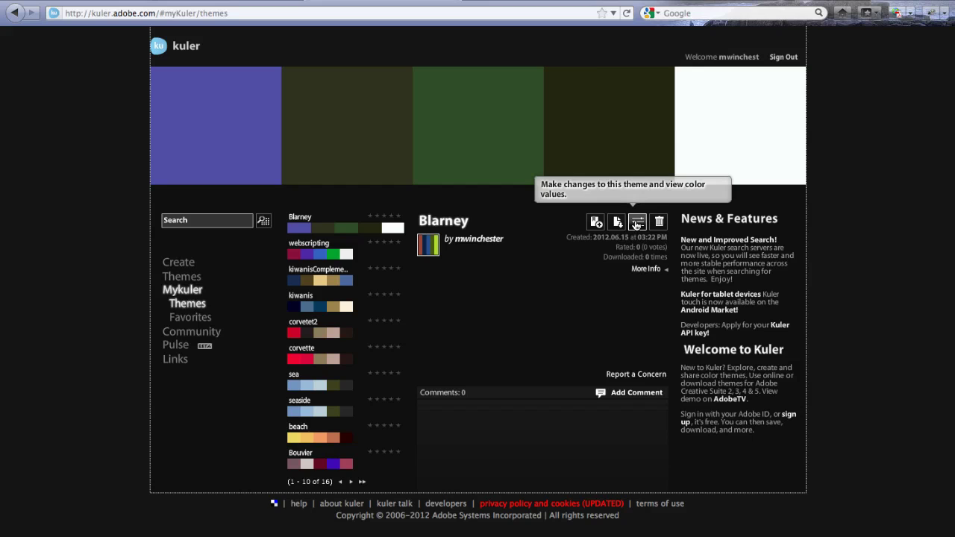
left_click(635, 223)
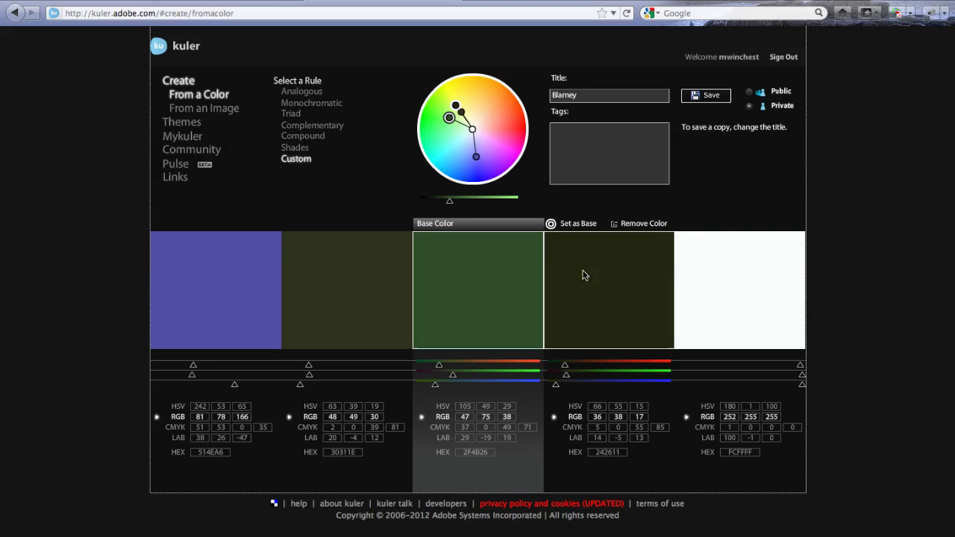
Make the purple the base colour, try several harmony rules, and settle on Shades of 514EA6.
left_click(245, 270)
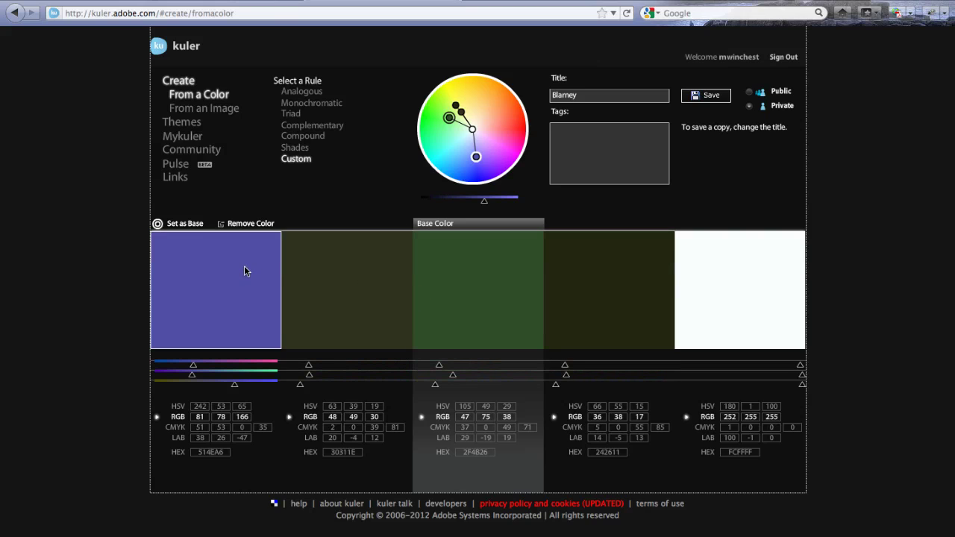
left_click(176, 226)
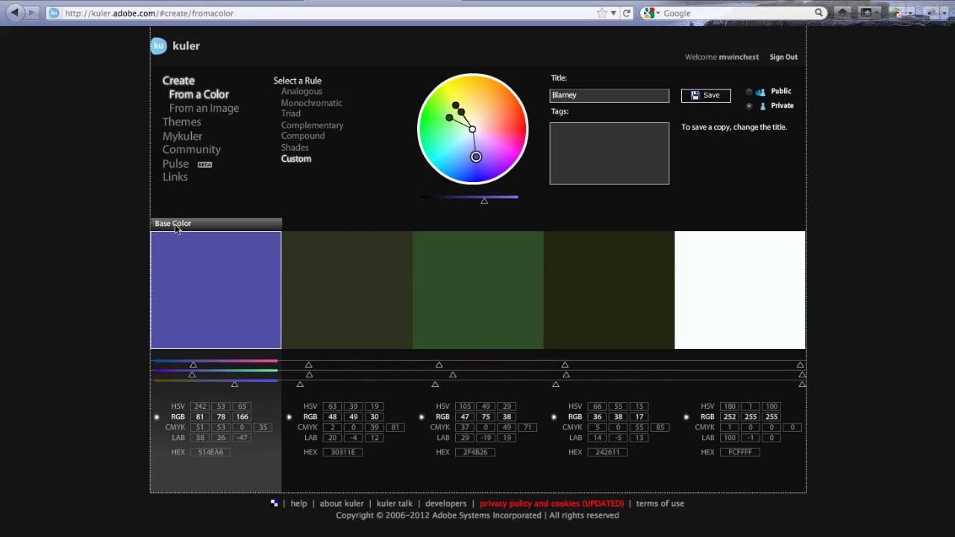
left_click(302, 93)
left_click(303, 104)
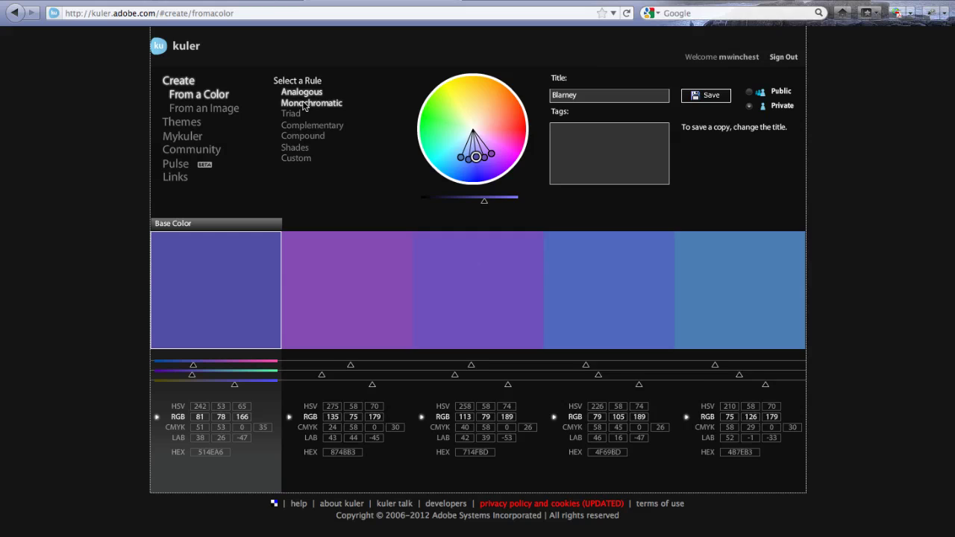
left_click(303, 110)
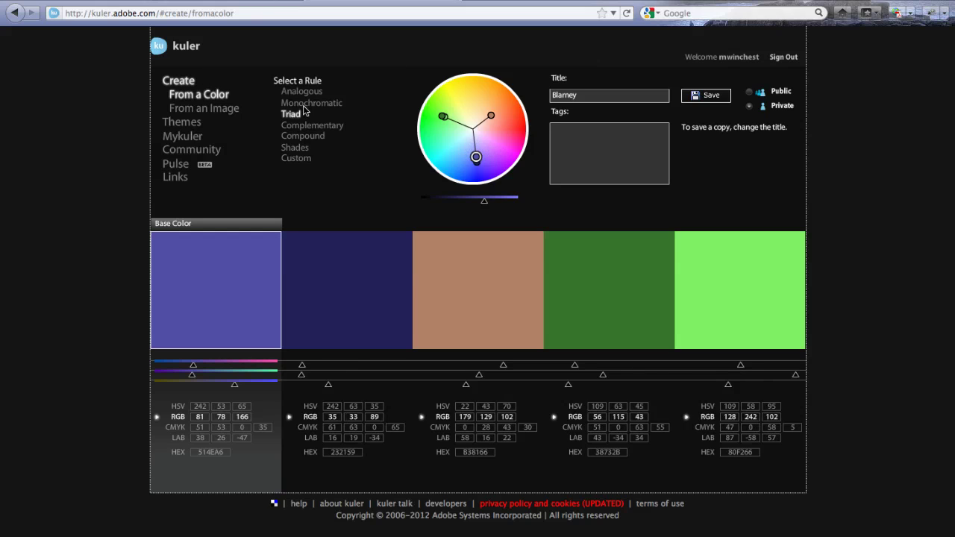
left_click(303, 125)
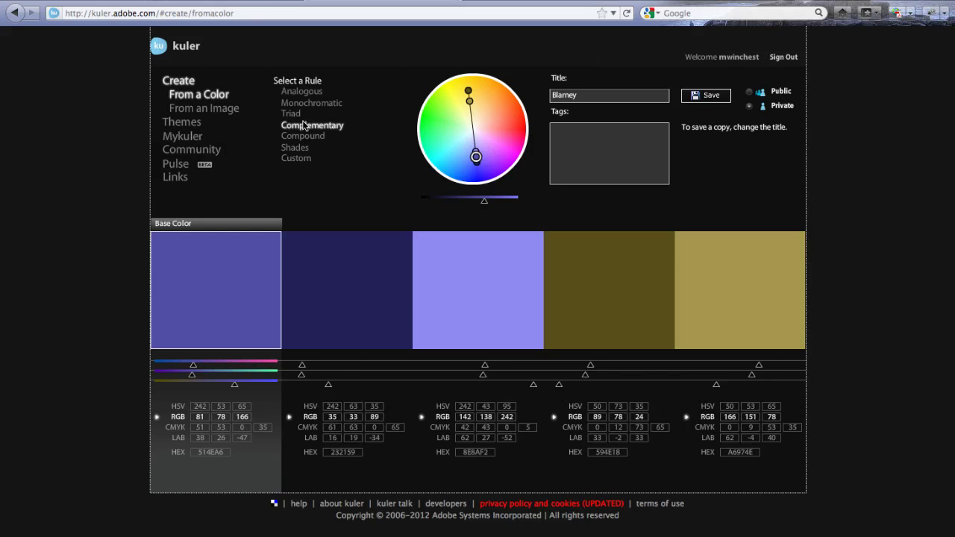
left_click(304, 137)
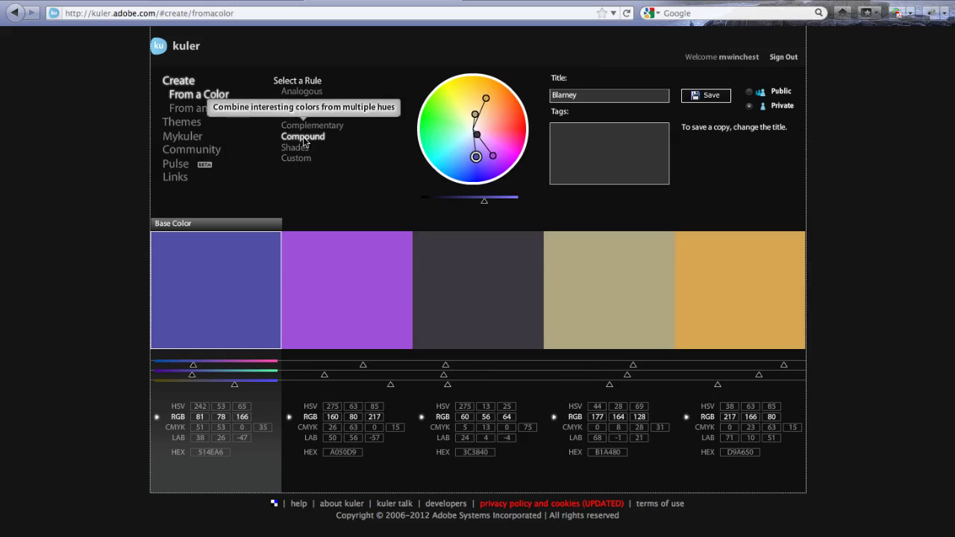
left_click(304, 148)
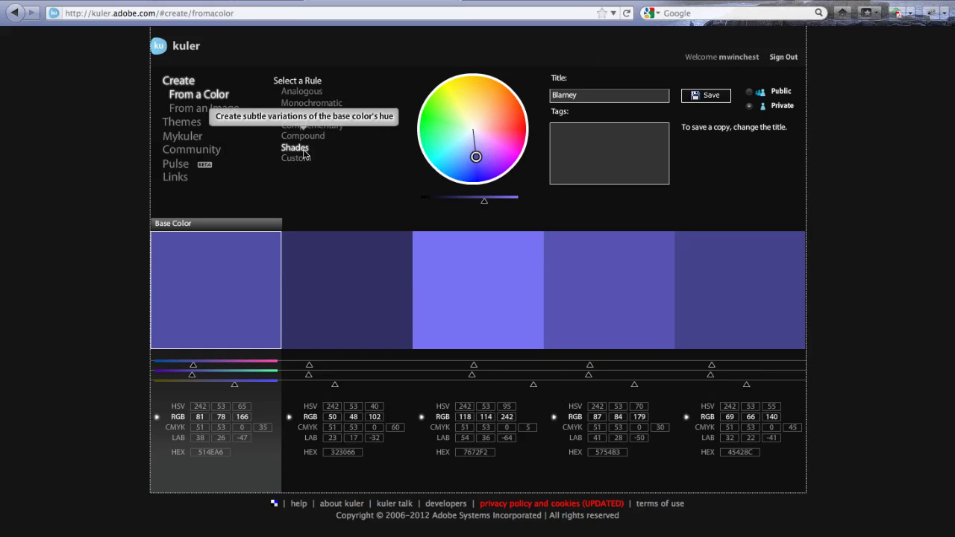
left_click(297, 158)
left_click(304, 150)
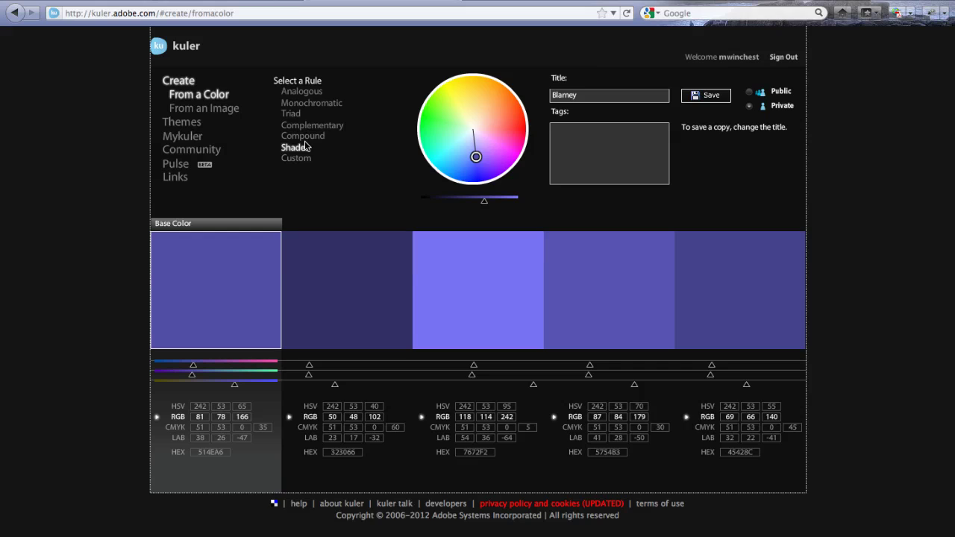
Apply Compound colours, switch to Custom, and drag the third swatch to pale cream F2F0DD.
left_click(305, 135)
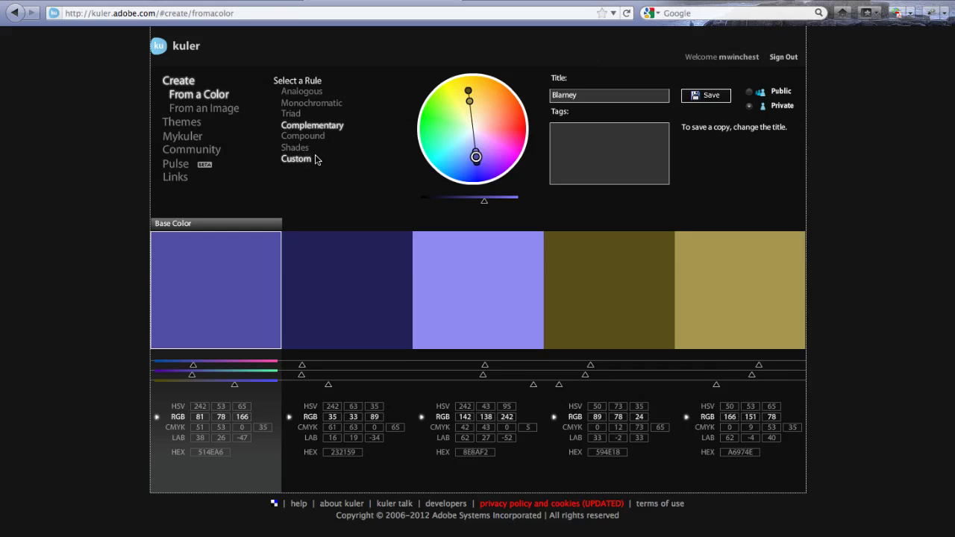
left_click(298, 159)
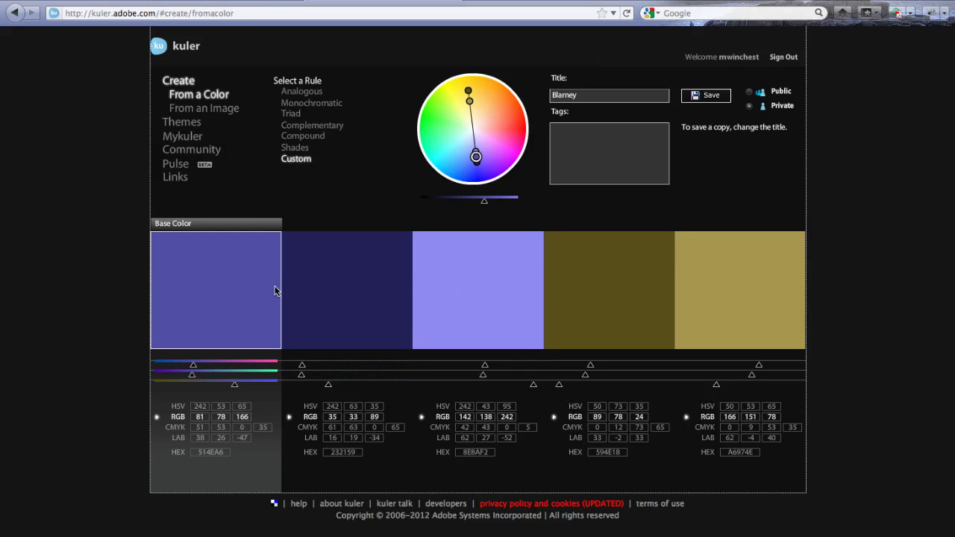
left_click(441, 288)
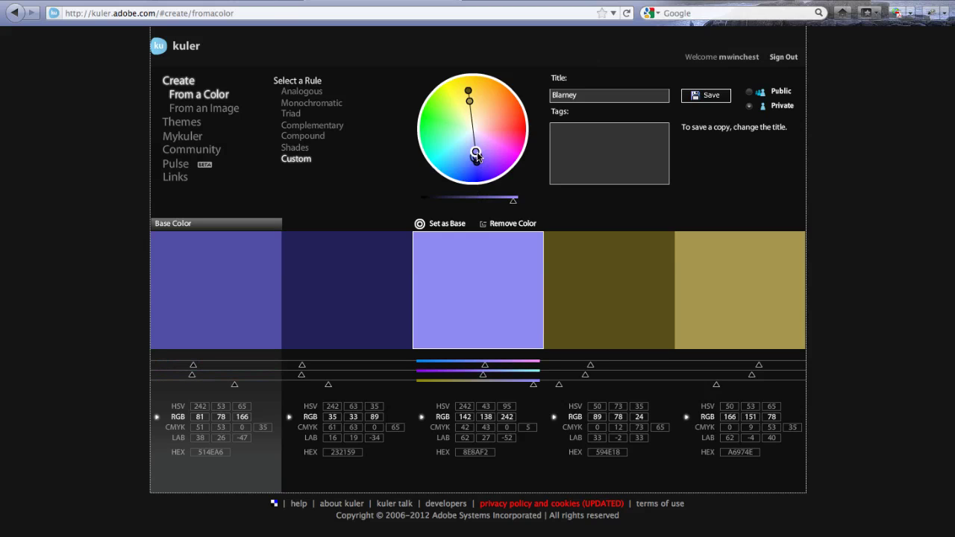
mouse_move(477, 154)
left_mouse_down()
mouse_move(480, 174)
mouse_move(471, 127)
left_mouse_up()
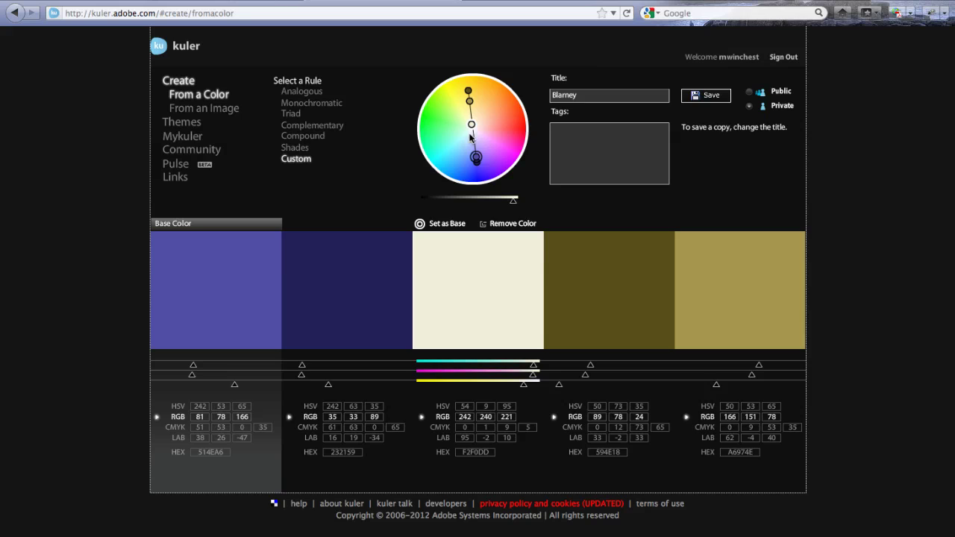
Save Blarney (514EA6, 232159, F2F0DD, 594E18, A6974E) and reopen it from My Kuler for editing.
mouse_move(591, 234)
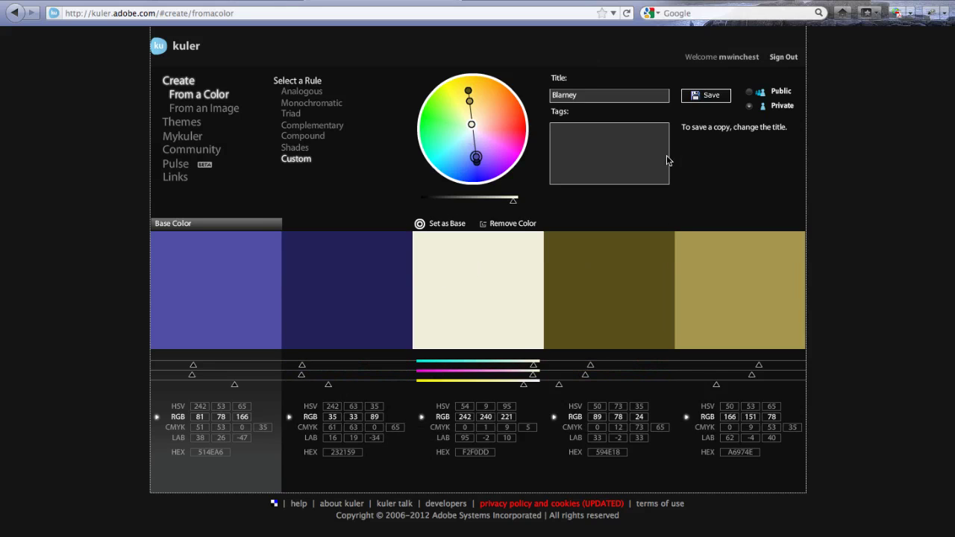
left_click(702, 97)
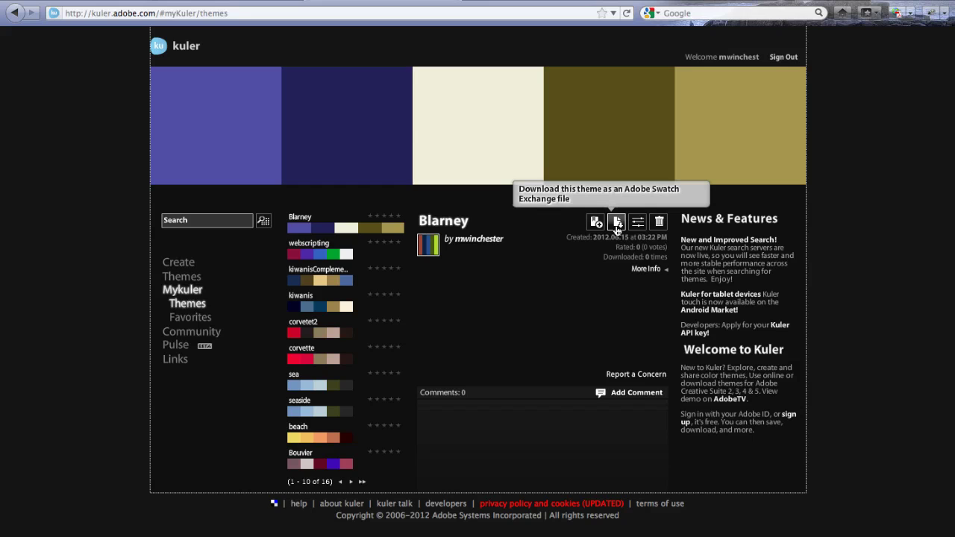
left_click(638, 224)
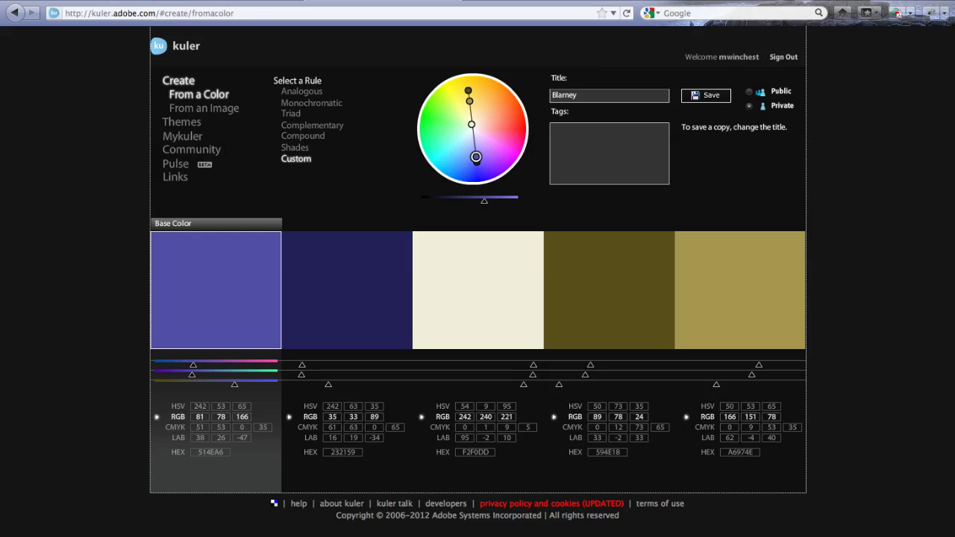
Frame a 1006 × 455 Jing capture area around the Blarney swatches and their HSV/RGB/HEX values.
left_click(894, 10)
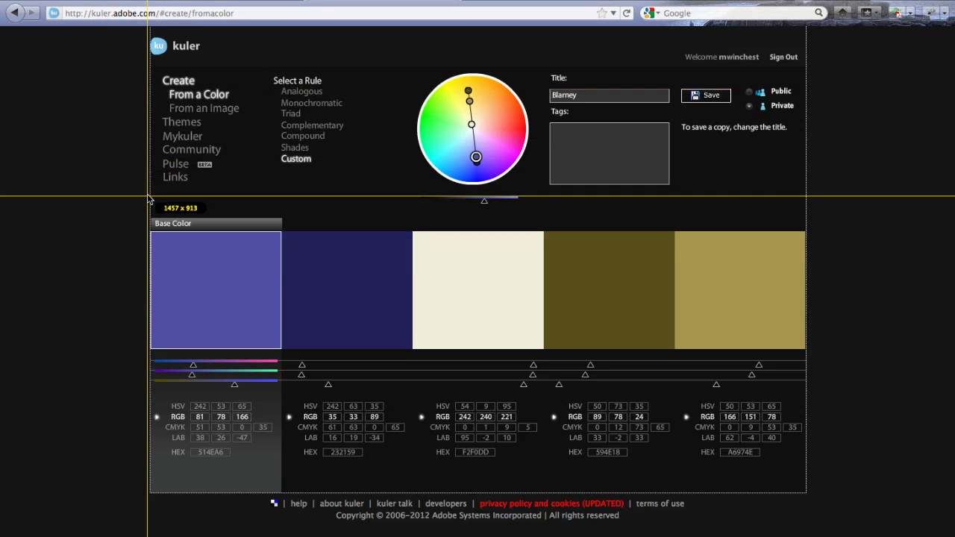
left_click_drag(148, 195, 808, 493)
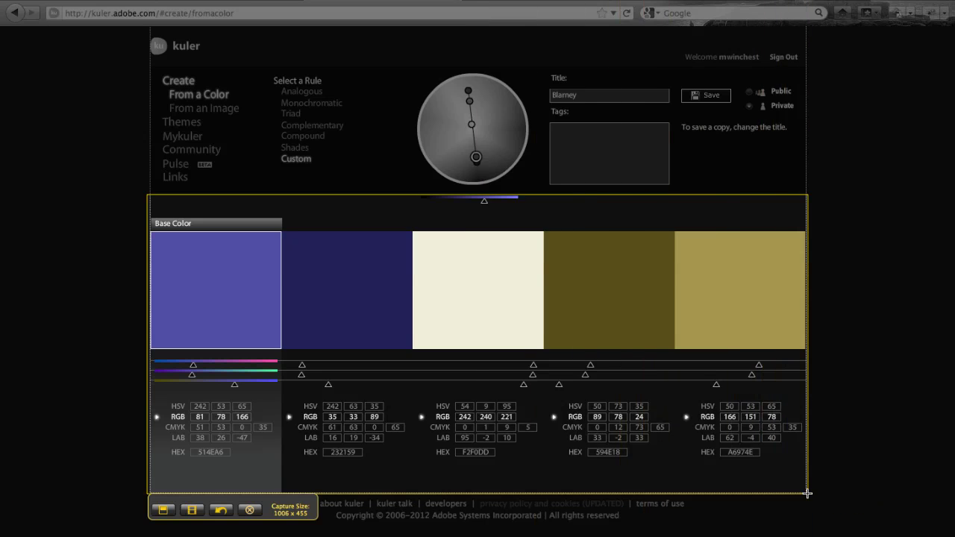
Capture the framed area and save the screenshot to the Desktop as 'blarneycolor'.
left_click(164, 510)
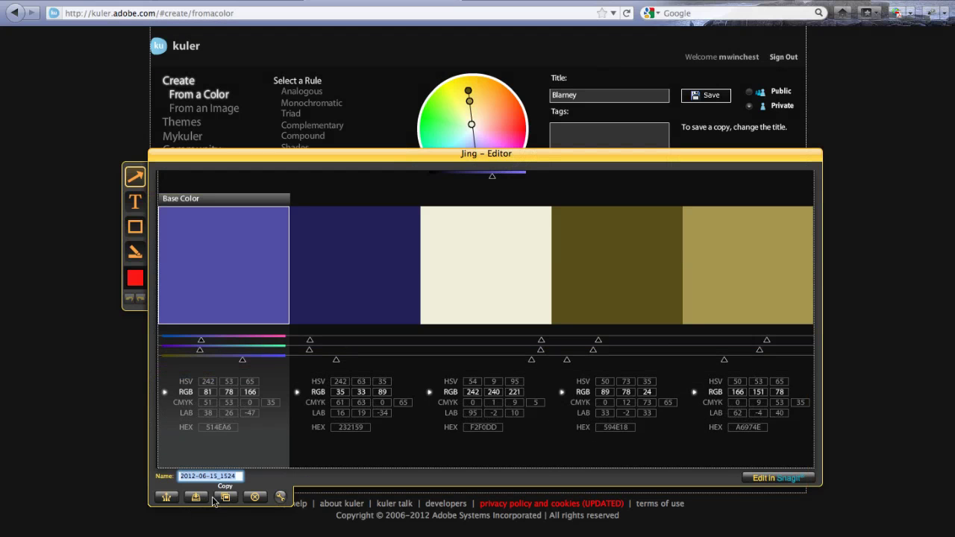
left_click(196, 498)
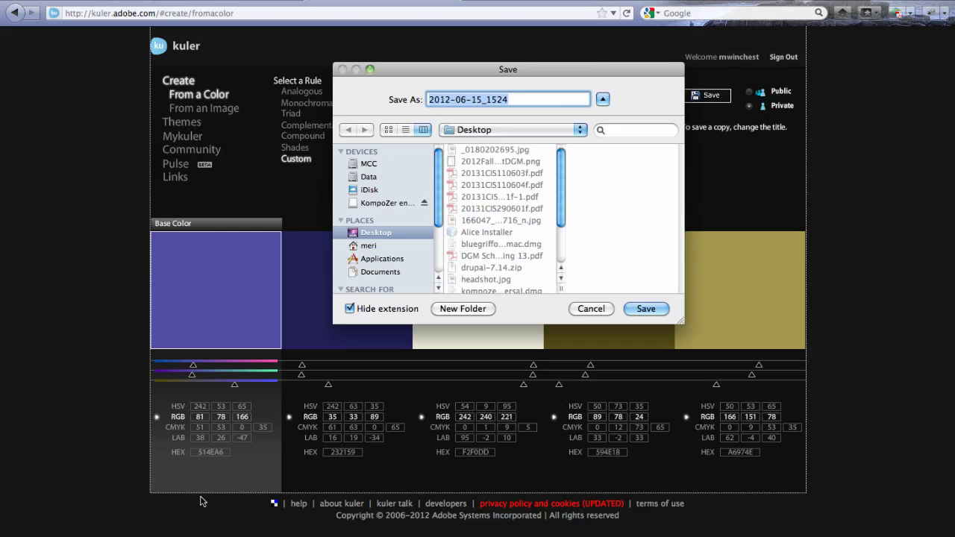
type("bla")
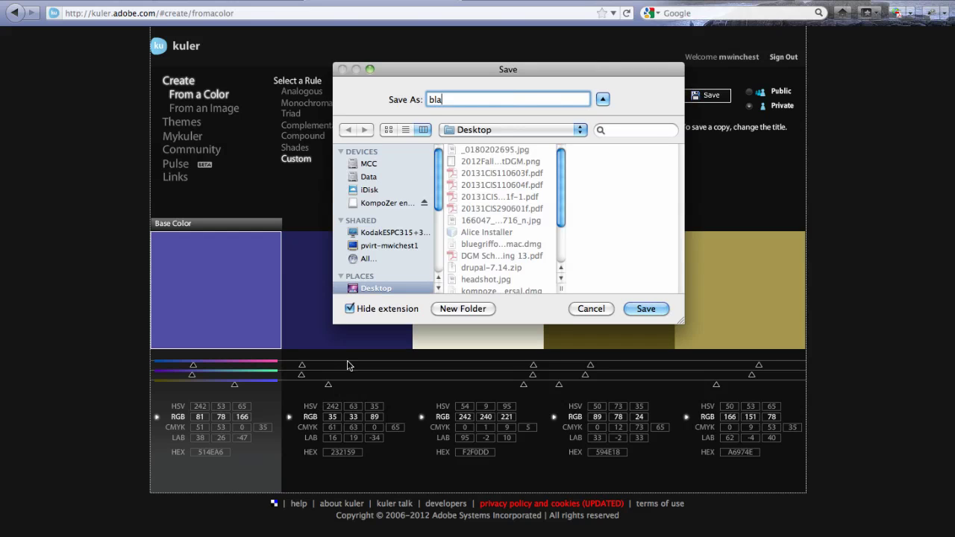
type("rneycolor")
left_click(651, 311)
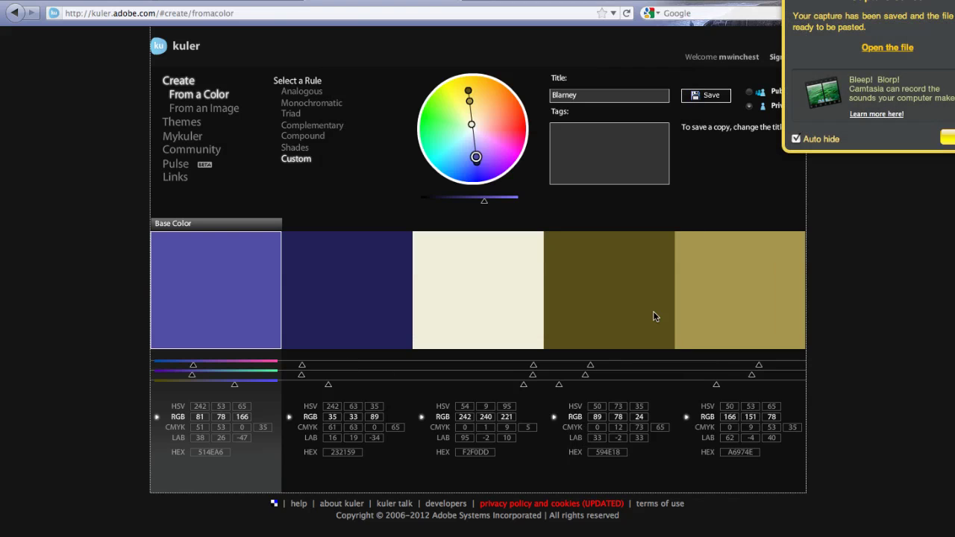